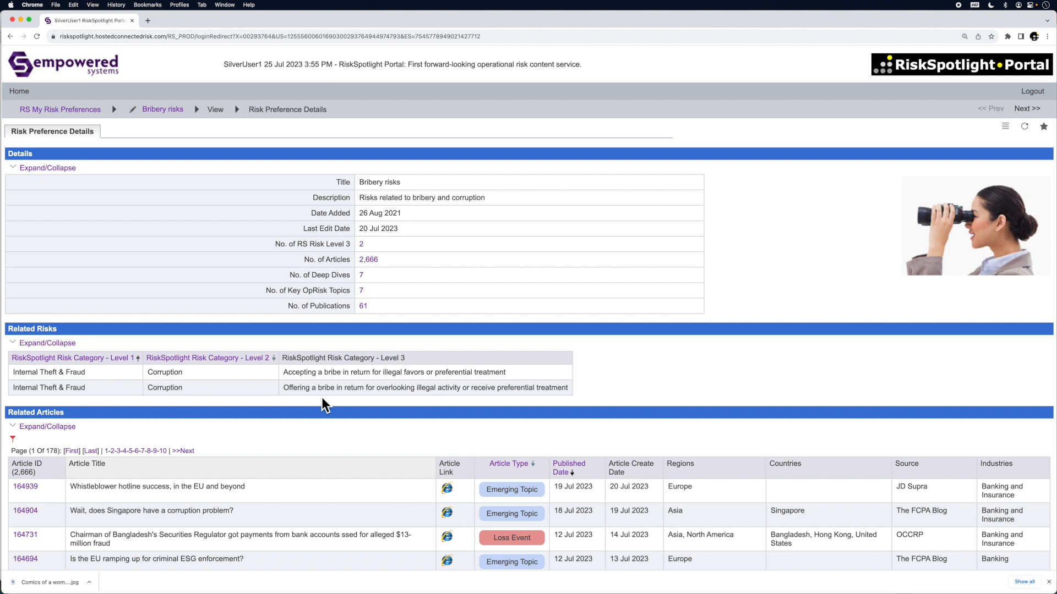
# Review the related articles, deep dives, key OpRisk topics and publications of the Bribery risks preference
pyautogui.scroll(-3, 325, 404)
pyautogui.scroll(-1, 325, 400)
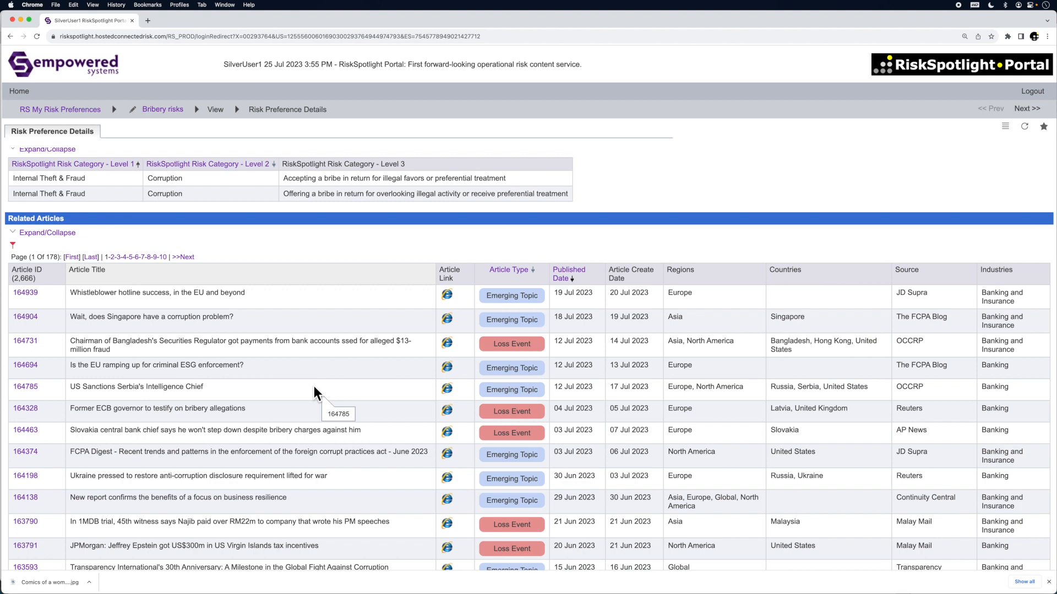
pyautogui.scroll(-1, 315, 393)
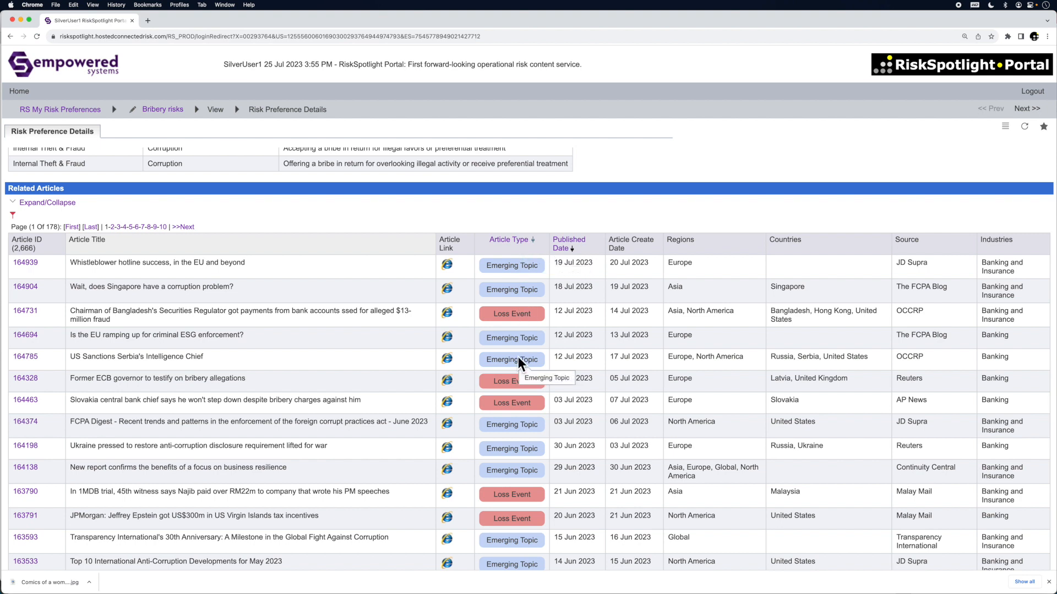
pyautogui.scroll(-10, 519, 361)
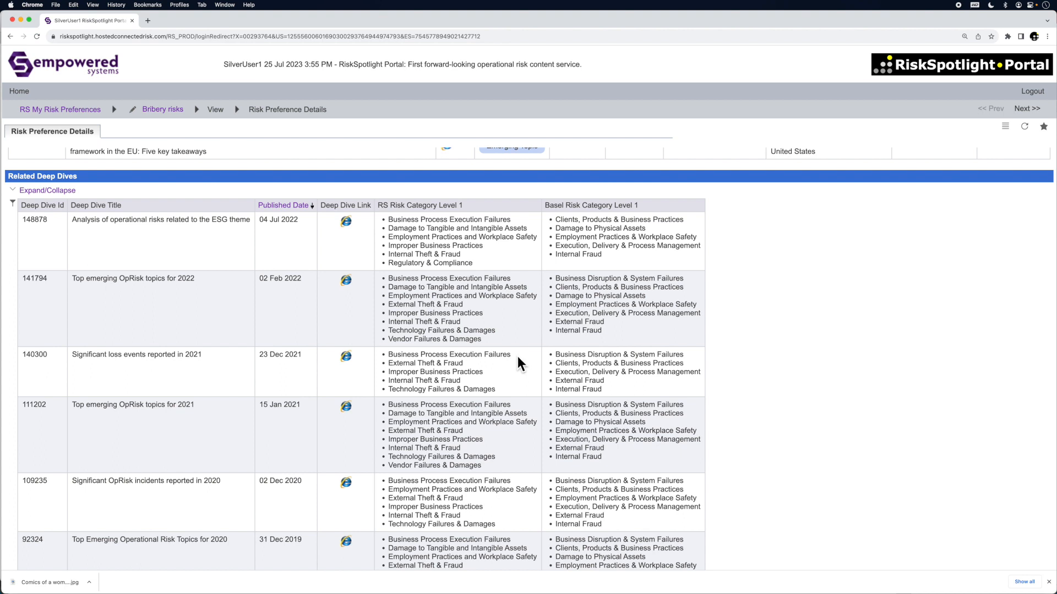
pyautogui.scroll(-5, 519, 363)
pyautogui.scroll(-3, 519, 363)
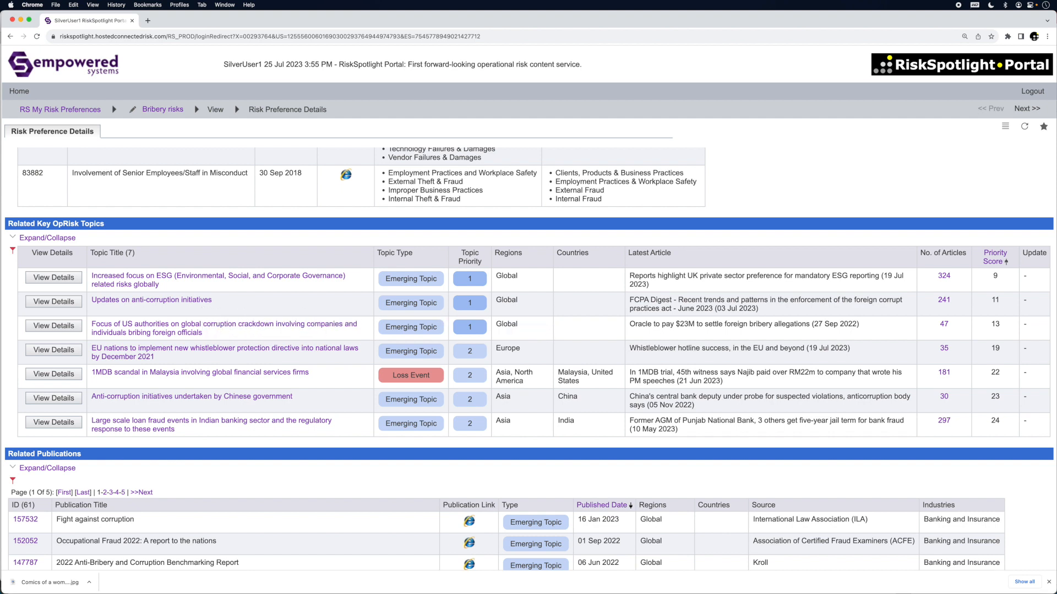
pyautogui.scroll(-5, 451, 404)
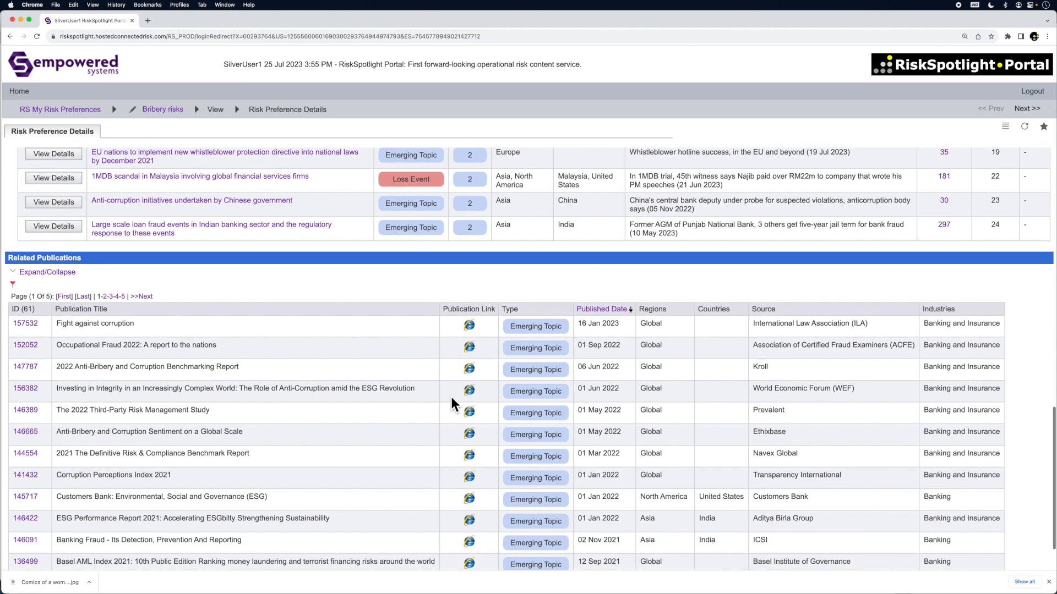
pyautogui.scroll(-1, 359, 396)
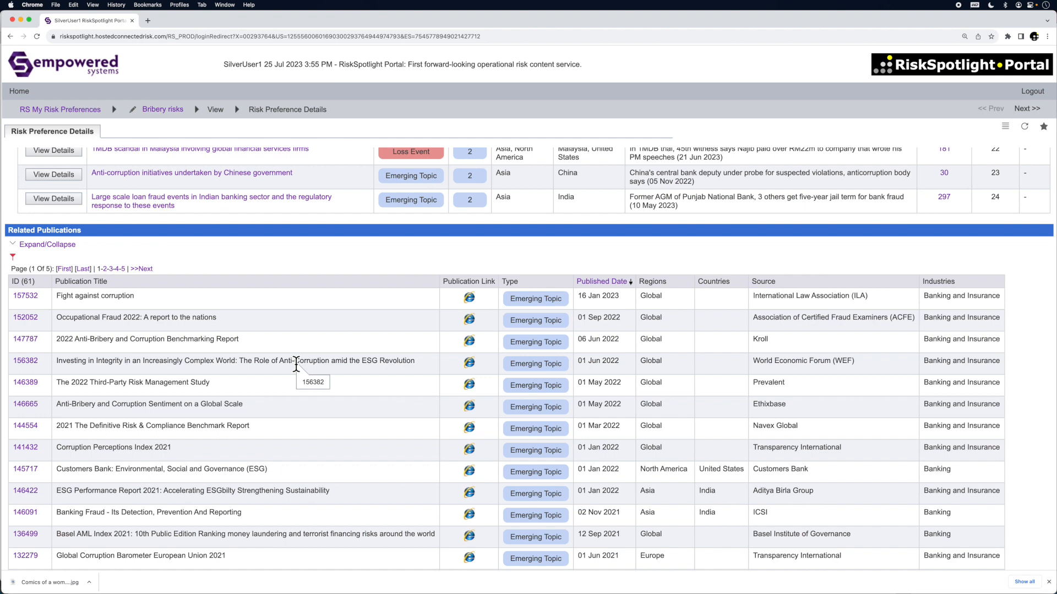
# Go back to the risk preferences list and open Money laundering risks to review its related risks and articles
pyautogui.click(10, 37)
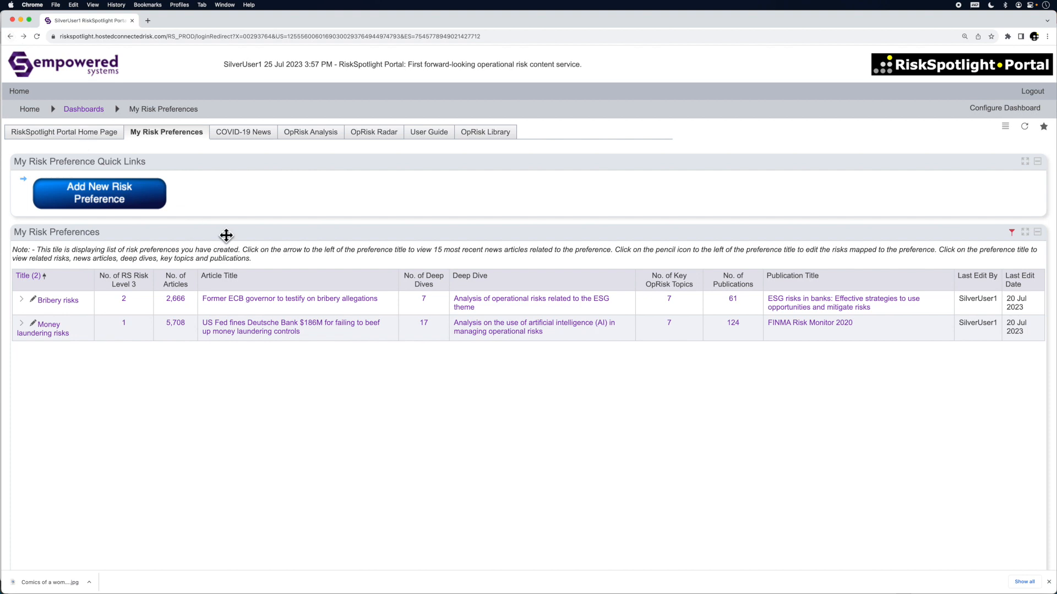
pyautogui.click(54, 334)
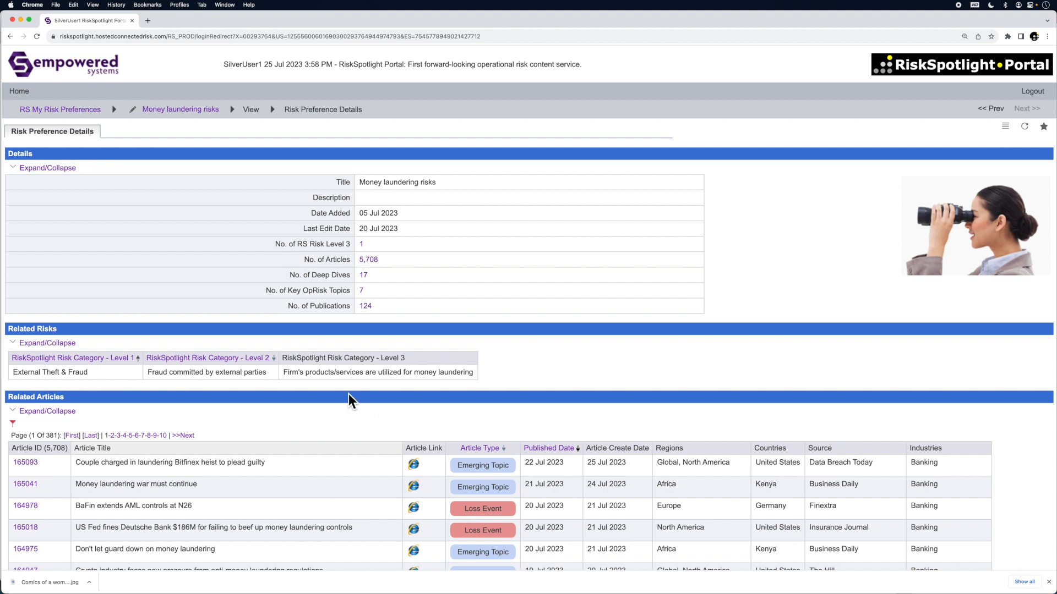
pyautogui.scroll(-5, 350, 400)
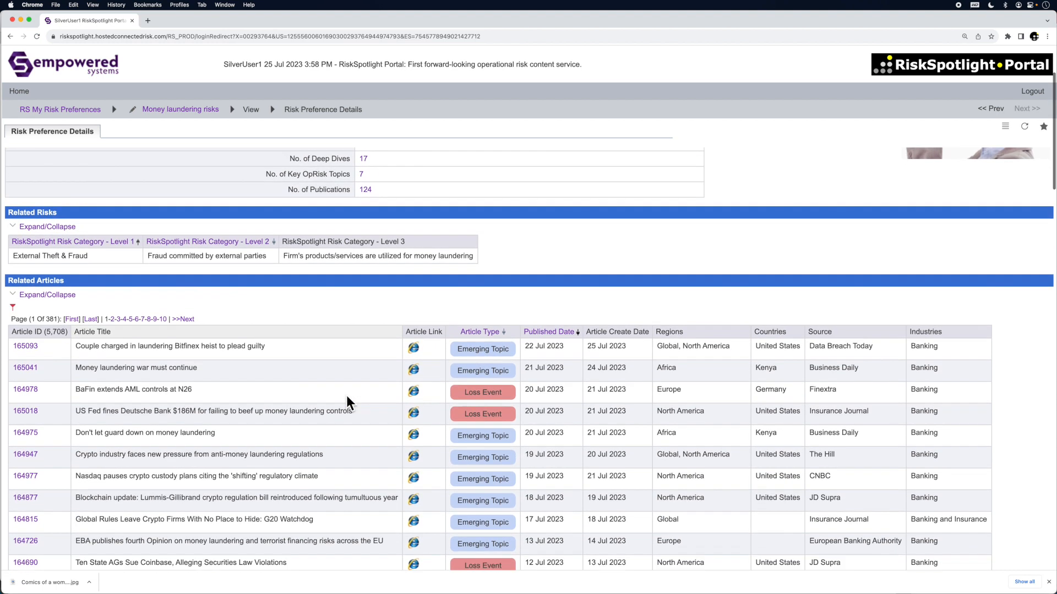
pyautogui.scroll(-3, 348, 403)
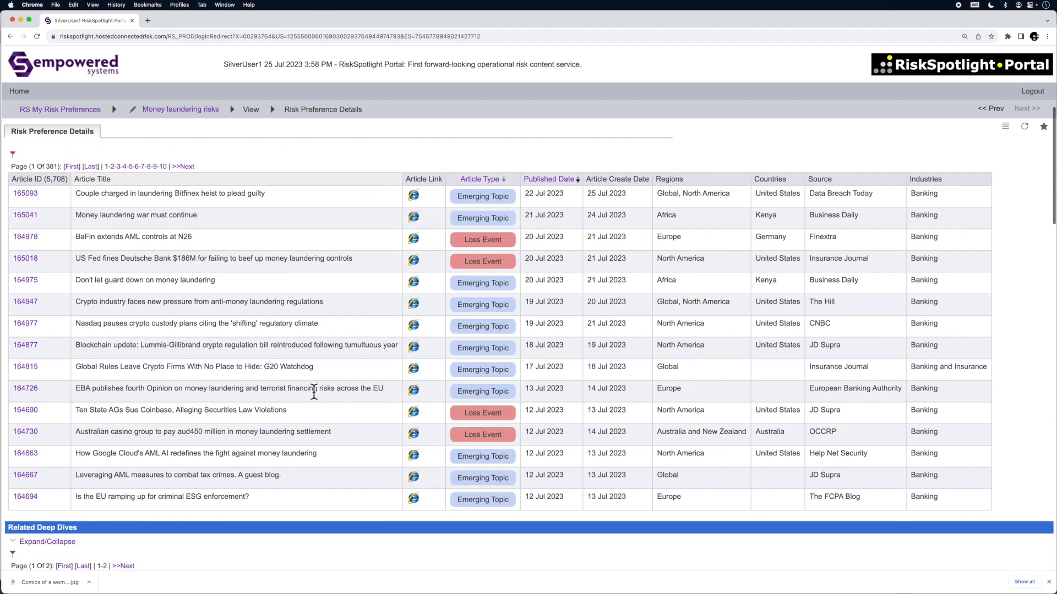
pyautogui.scroll(6, 312, 395)
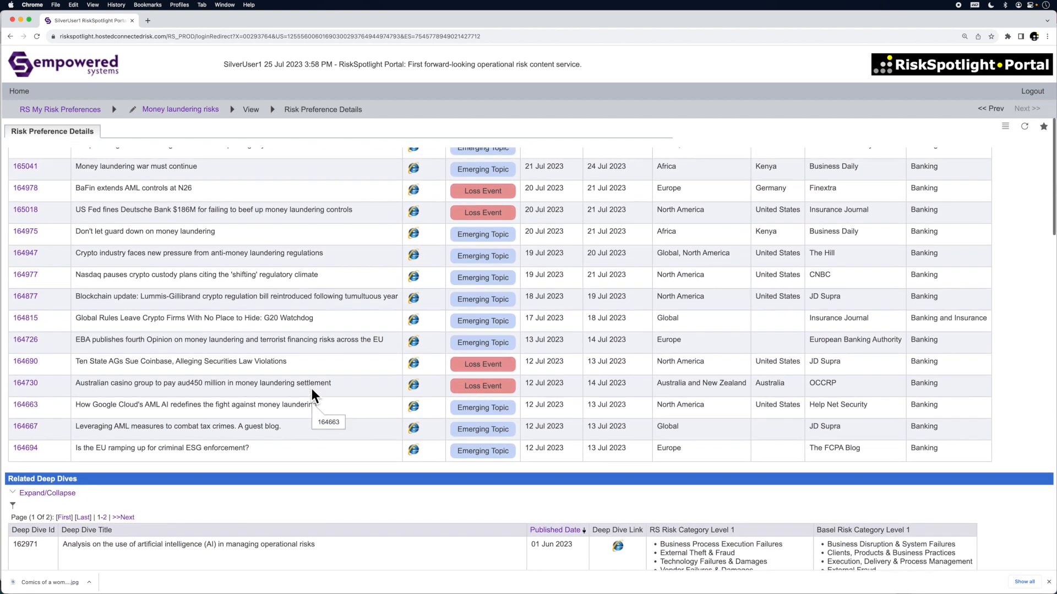
pyautogui.scroll(1, 312, 391)
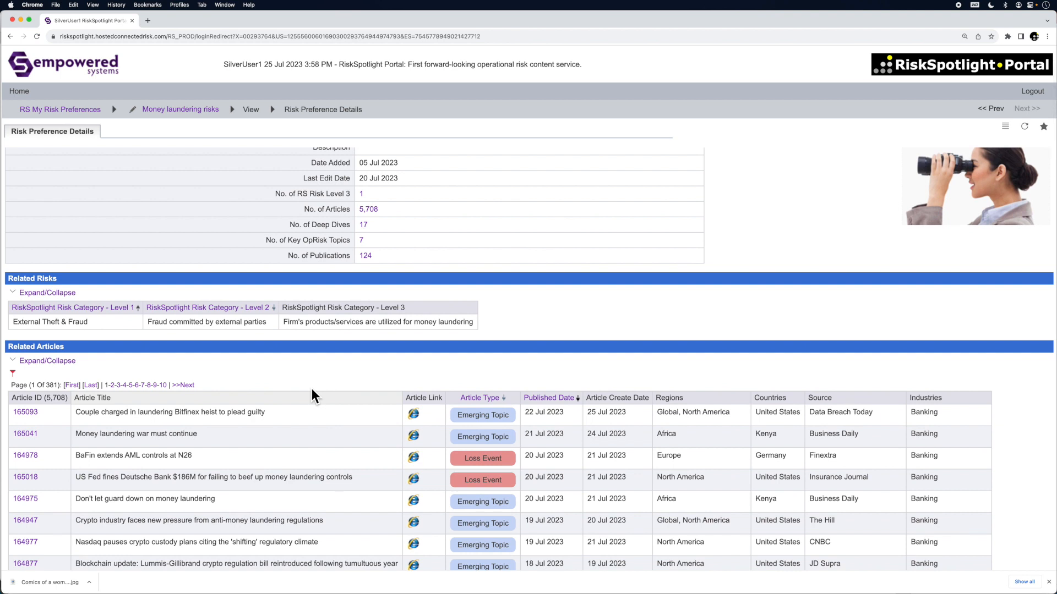
pyautogui.scroll(1, 312, 395)
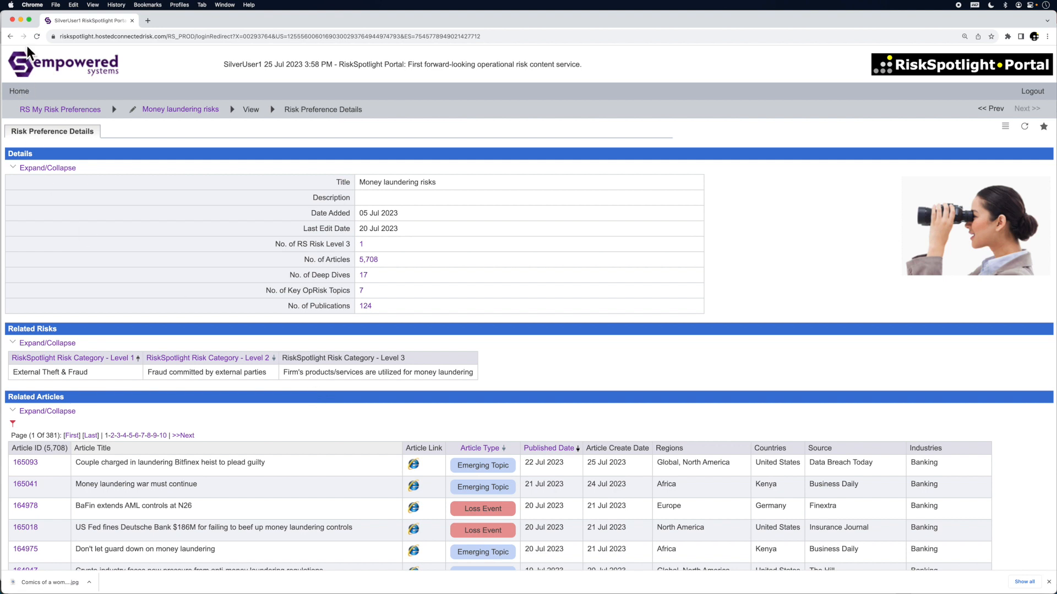
# Return to the risk preferences list and view the related news articles under the Bribery risks row, collapsing the row when done
pyautogui.click(13, 39)
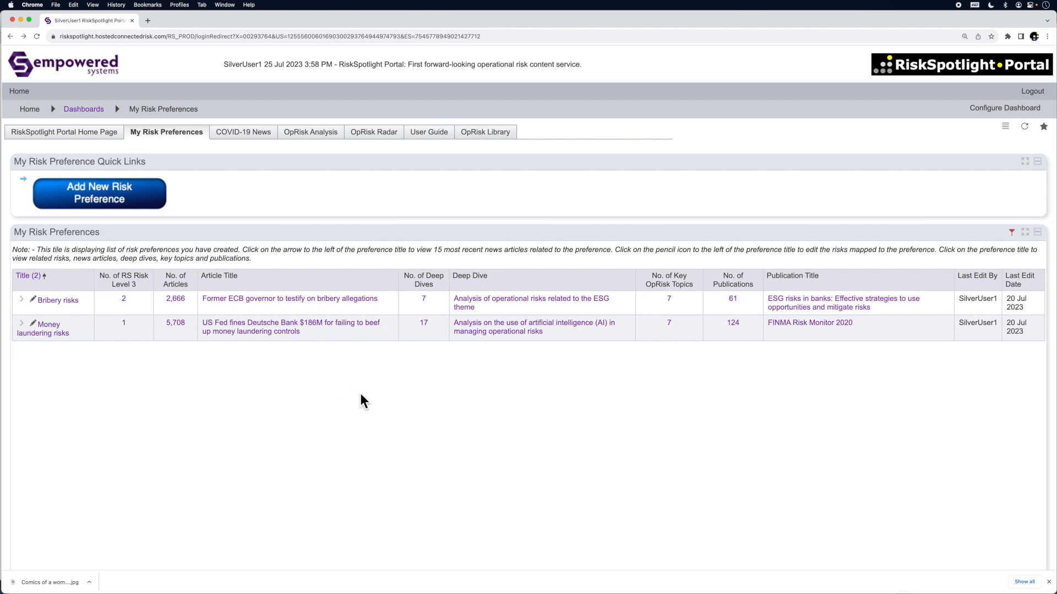
pyautogui.click(21, 302)
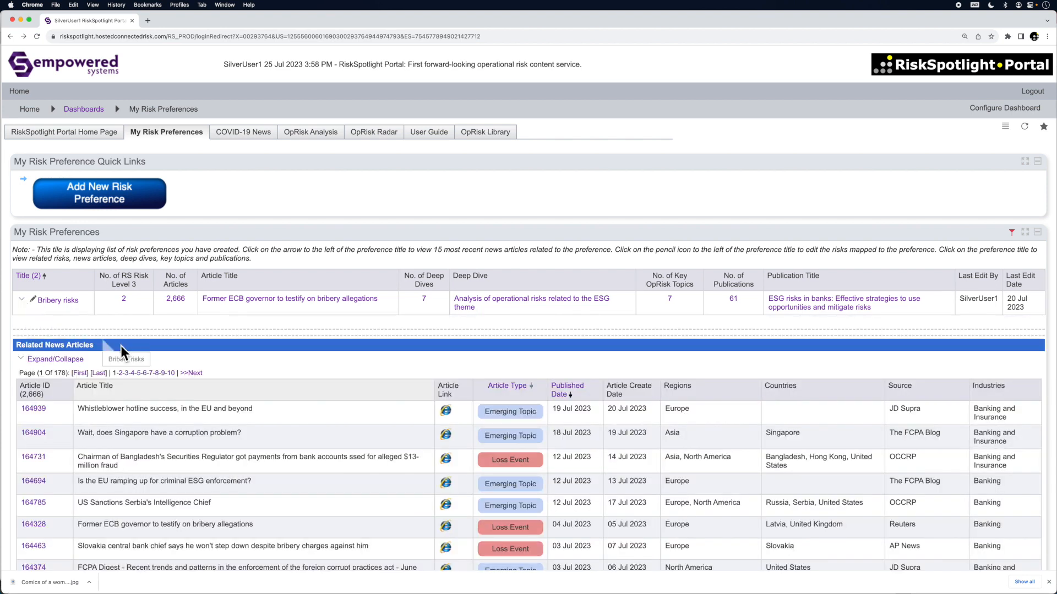
pyautogui.scroll(-3, 130, 346)
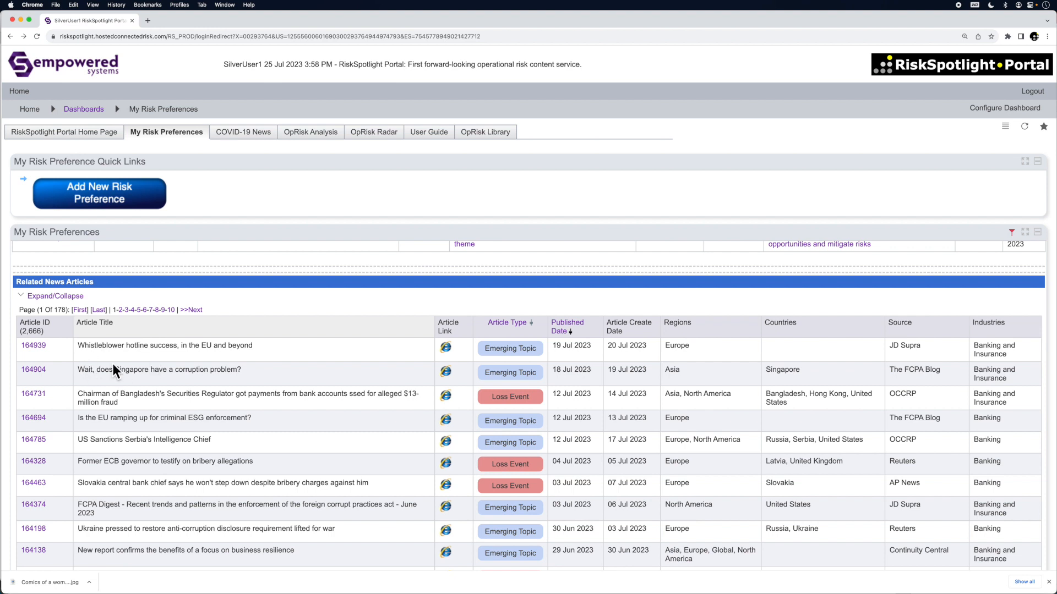
pyautogui.scroll(3, 113, 365)
pyautogui.click(22, 301)
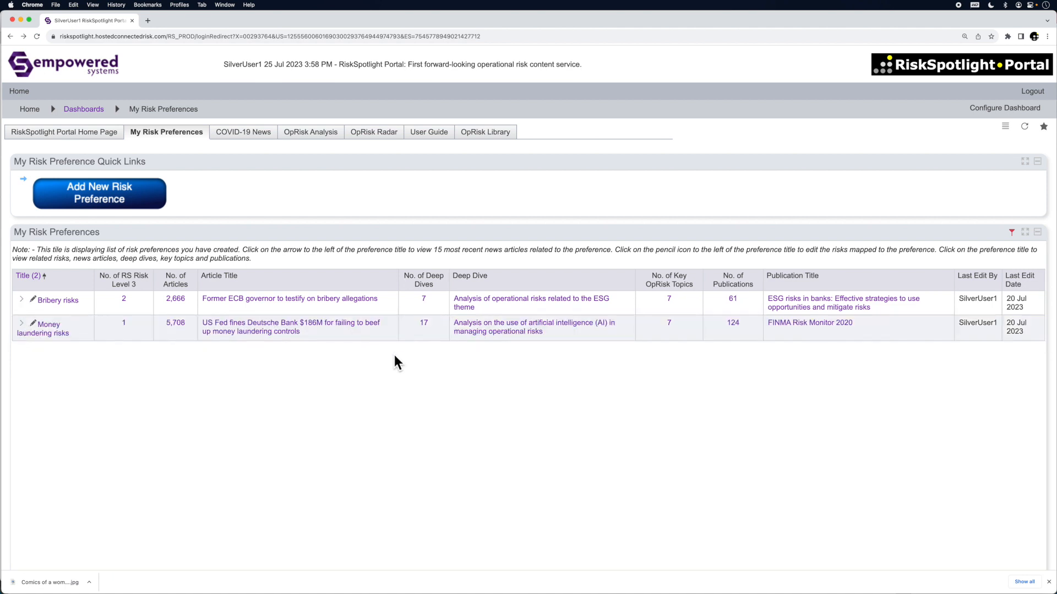
# Create and save a risk preference titled "Data breach risks" with the description "Risks related to breach of data involving external parties or employees"
pyautogui.click(139, 201)
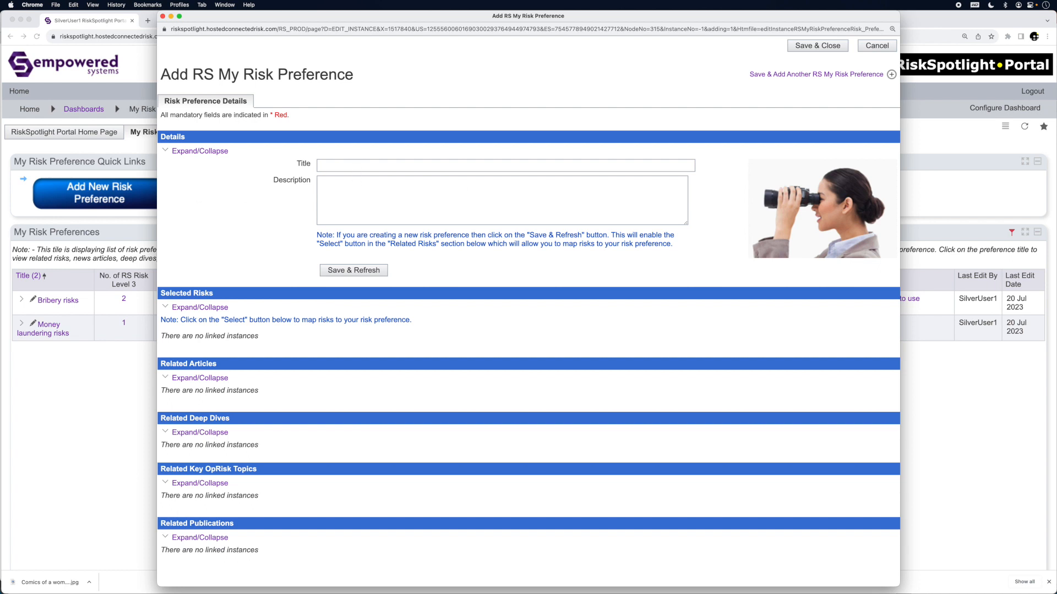
pyautogui.click(355, 168)
pyautogui.click(361, 199)
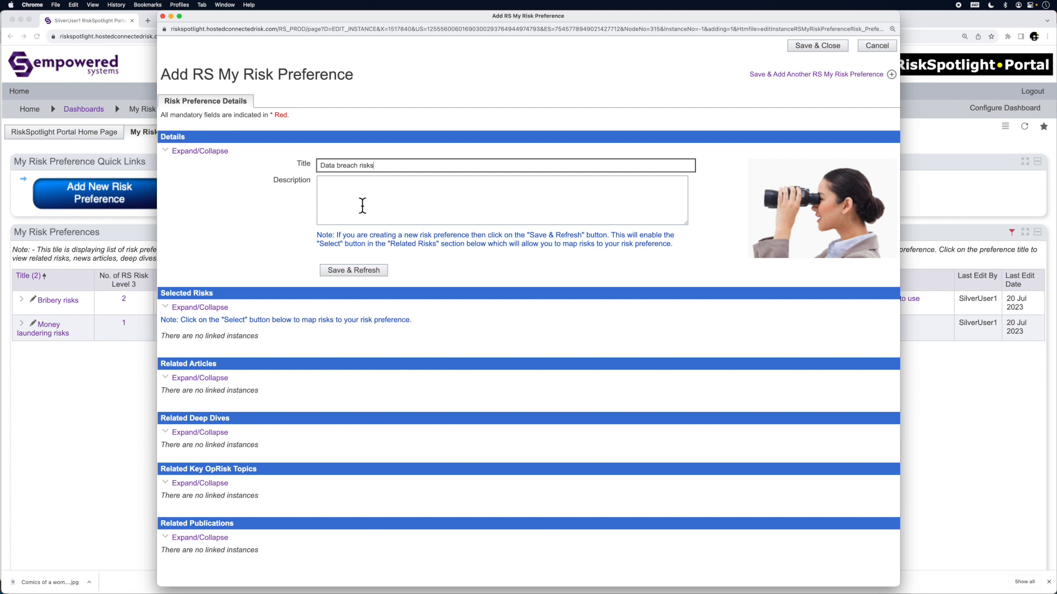
pyautogui.click(383, 203)
pyautogui.write('Risks related to breach of data involving external parties or employees')
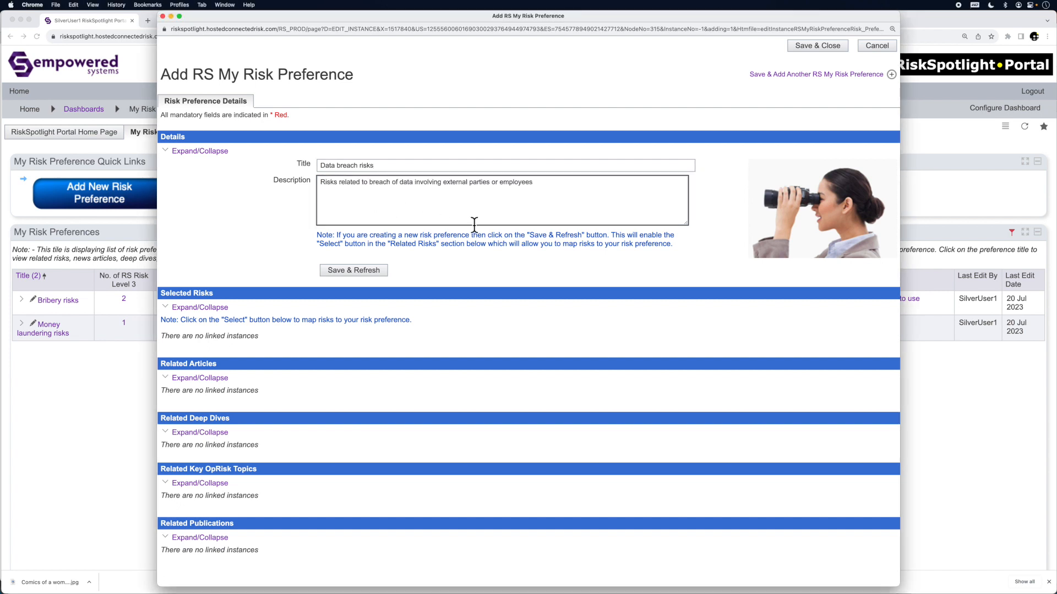
pyautogui.click(382, 272)
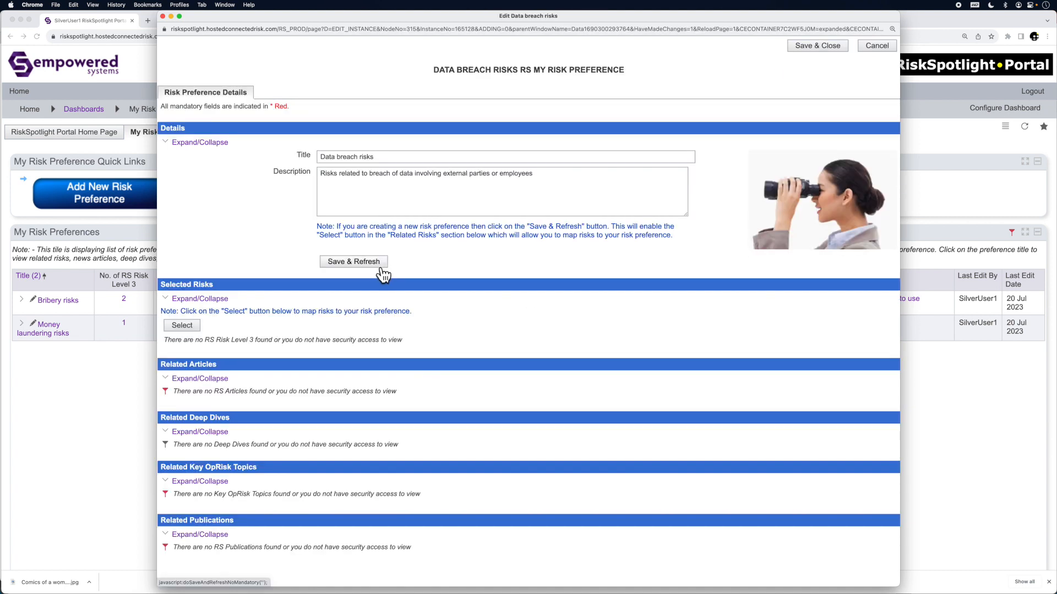
# Open the risk selection for the Data breach risks preference and enlarge its window to browse the available risks
pyautogui.click(183, 327)
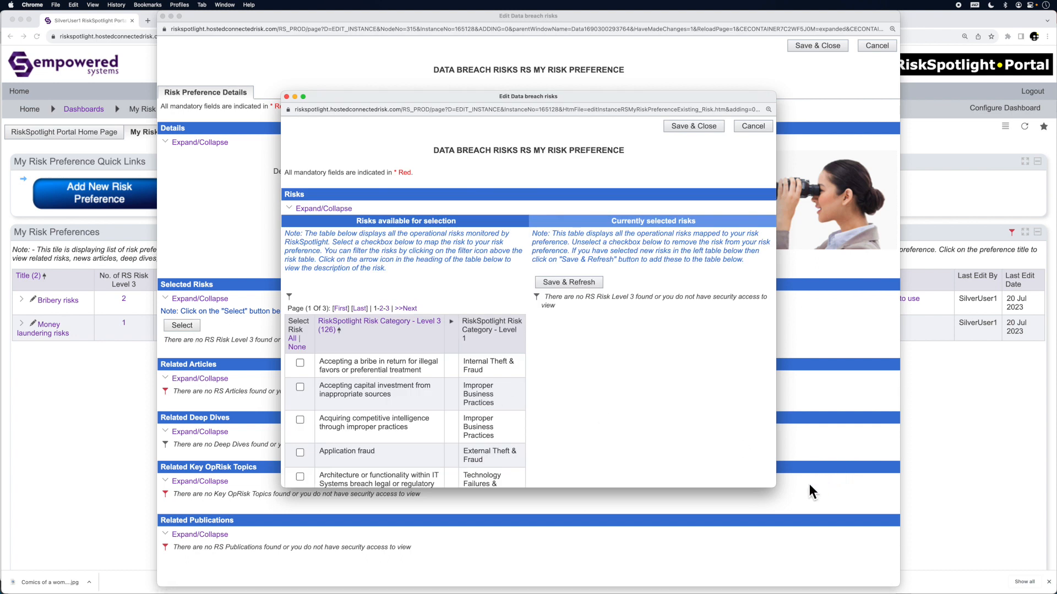
pyautogui.moveTo(782, 495); pyautogui.dragTo(953, 559)
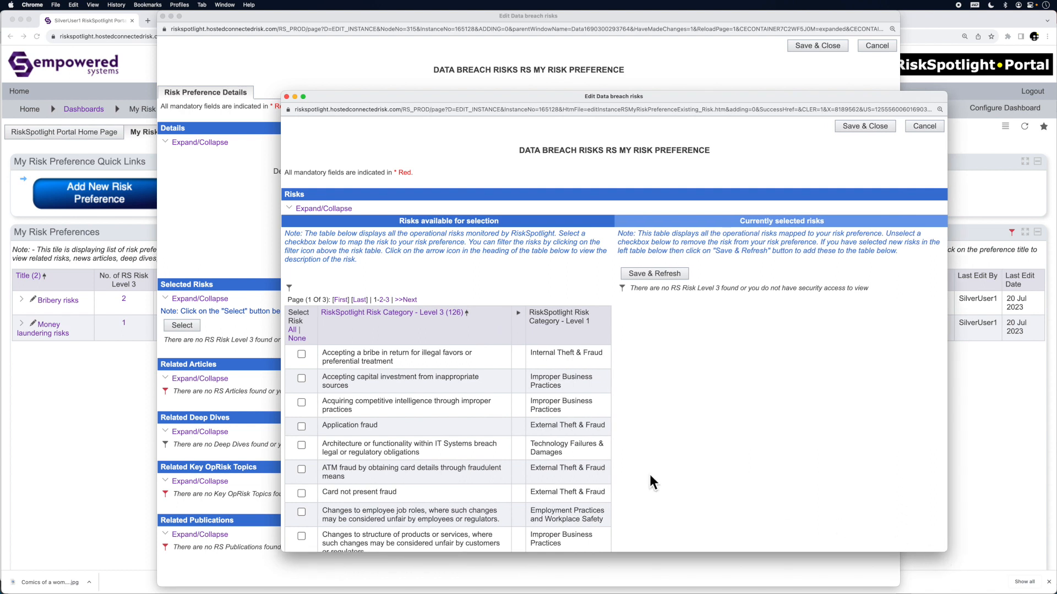
pyautogui.scroll(-2, 559, 450)
pyautogui.scroll(2, 559, 450)
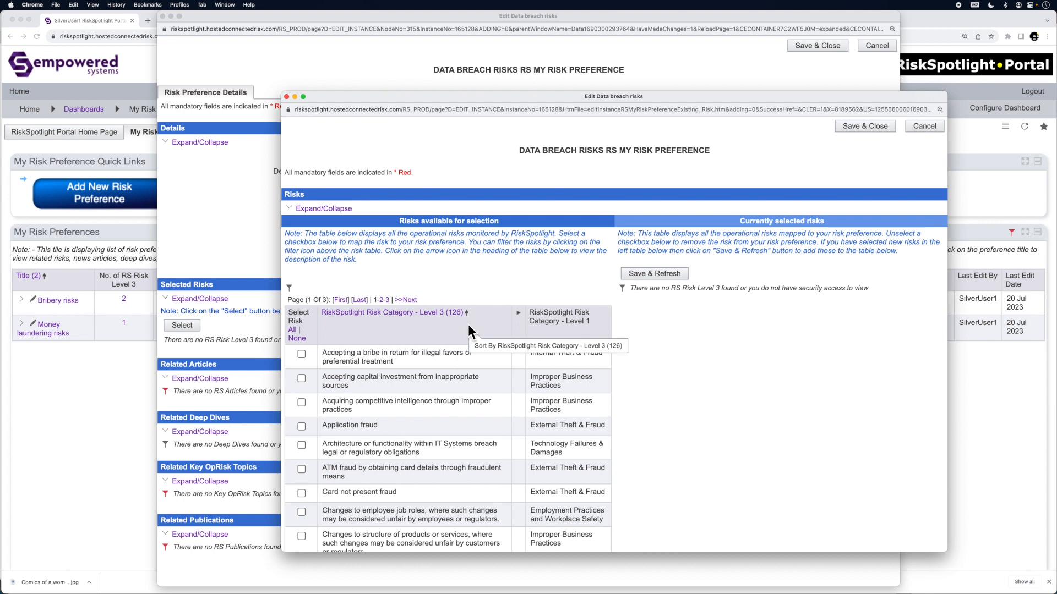
# Filter the available risks by the RS Risk Level 1 category External Theft & Fraud and look over the list
pyautogui.click(290, 288)
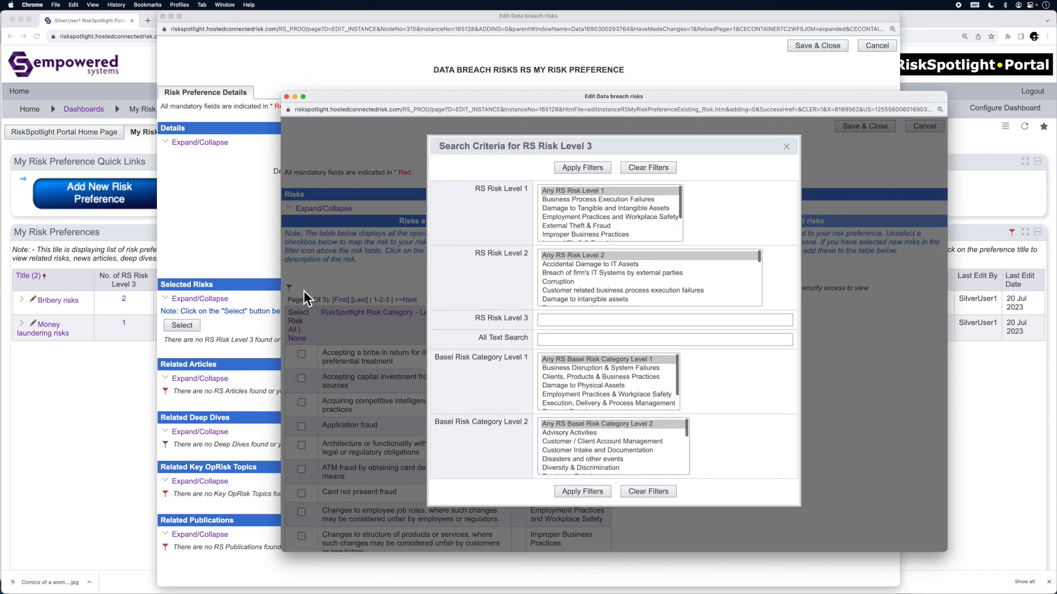
pyautogui.click(572, 227)
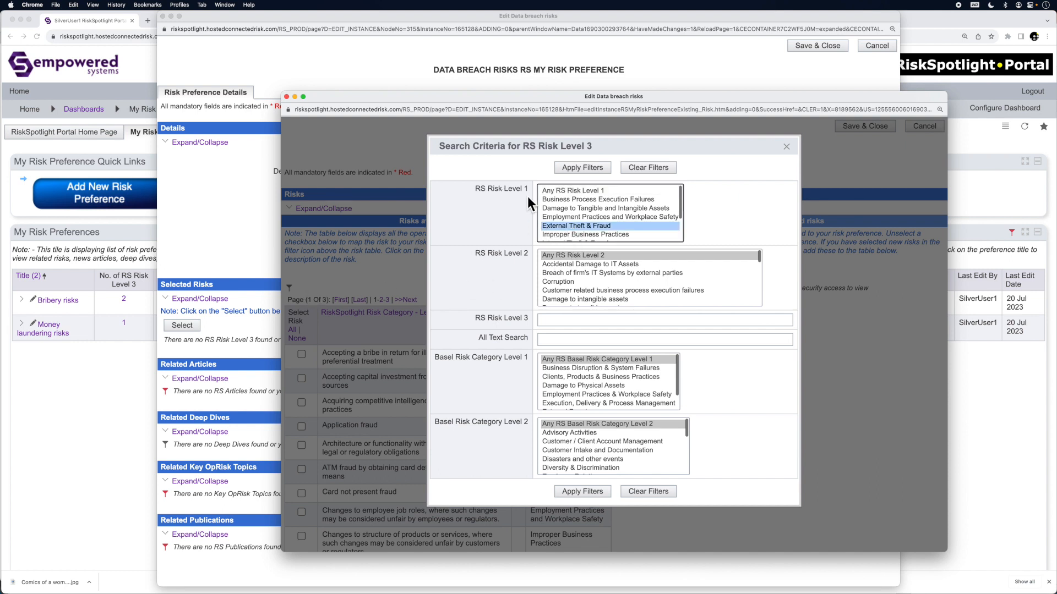
pyautogui.click(590, 171)
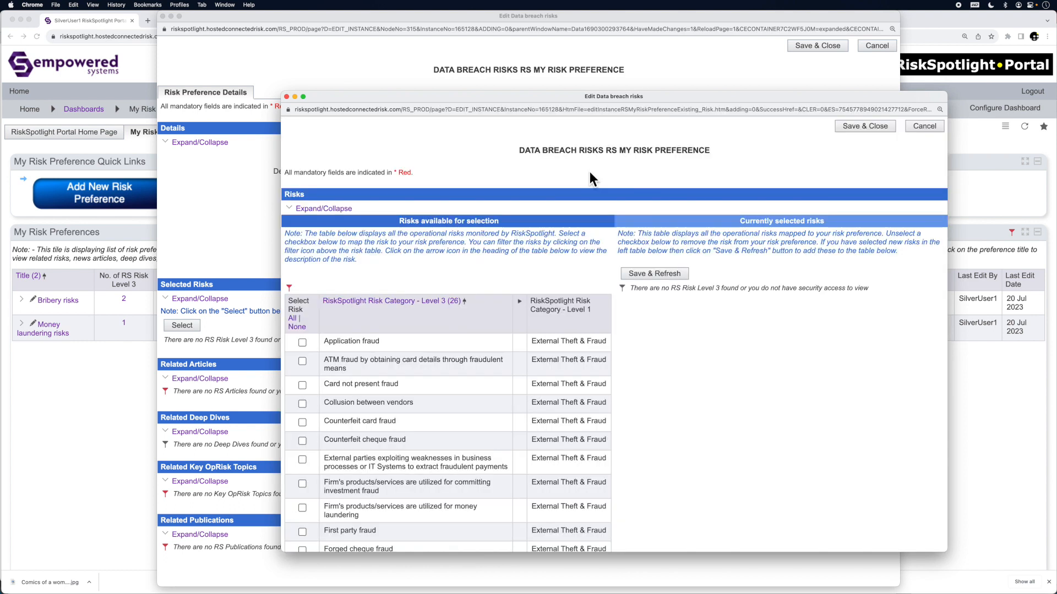
pyautogui.scroll(-1, 452, 363)
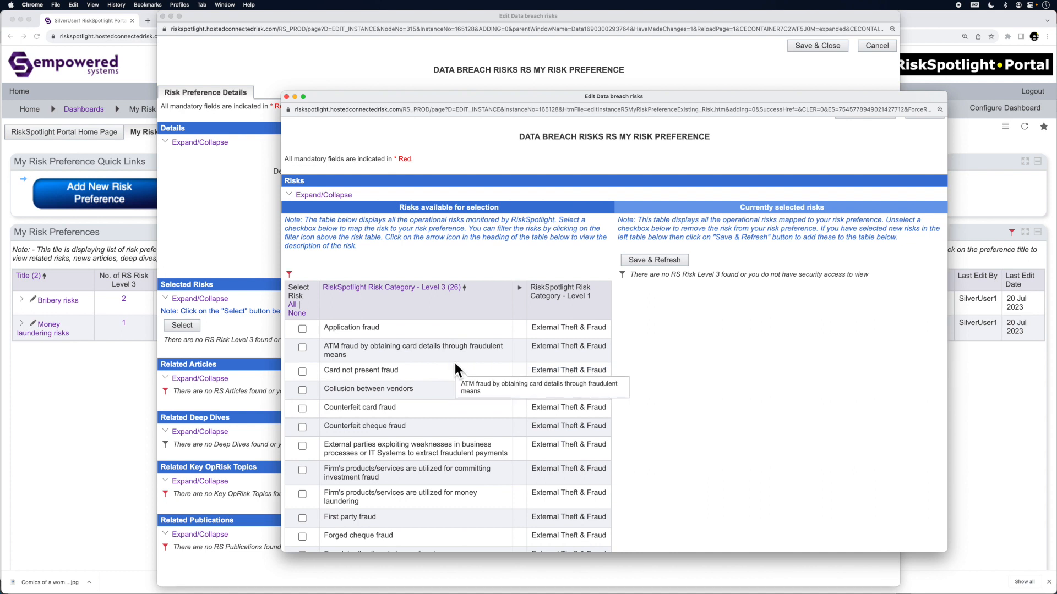
pyautogui.scroll(1, 457, 361)
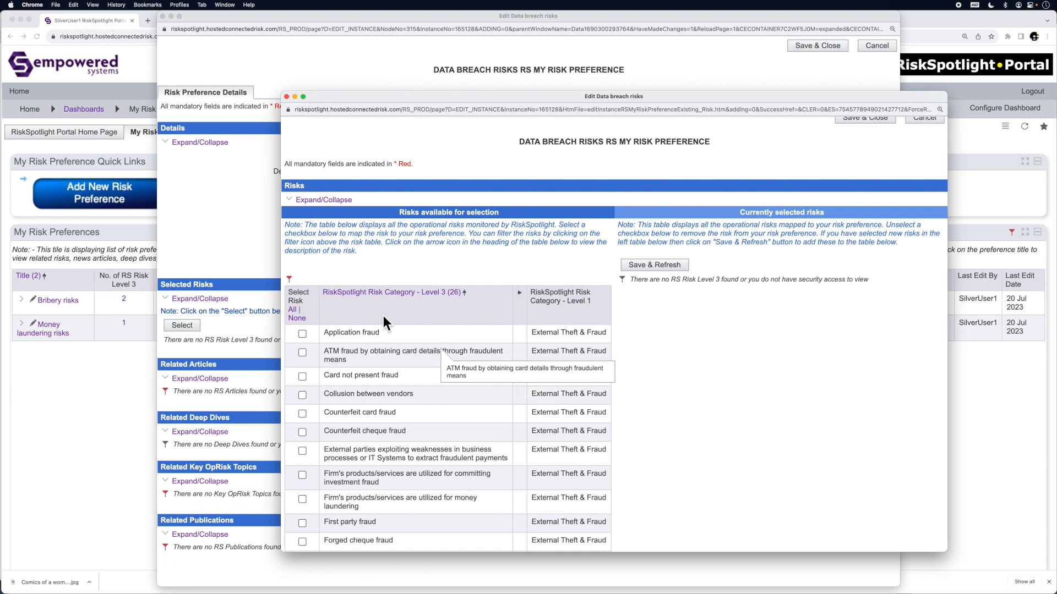
# Filter the available risks by Any RS Risk Level 1 and the RS Risk Level 3 text "intangible asset"
pyautogui.click(291, 280)
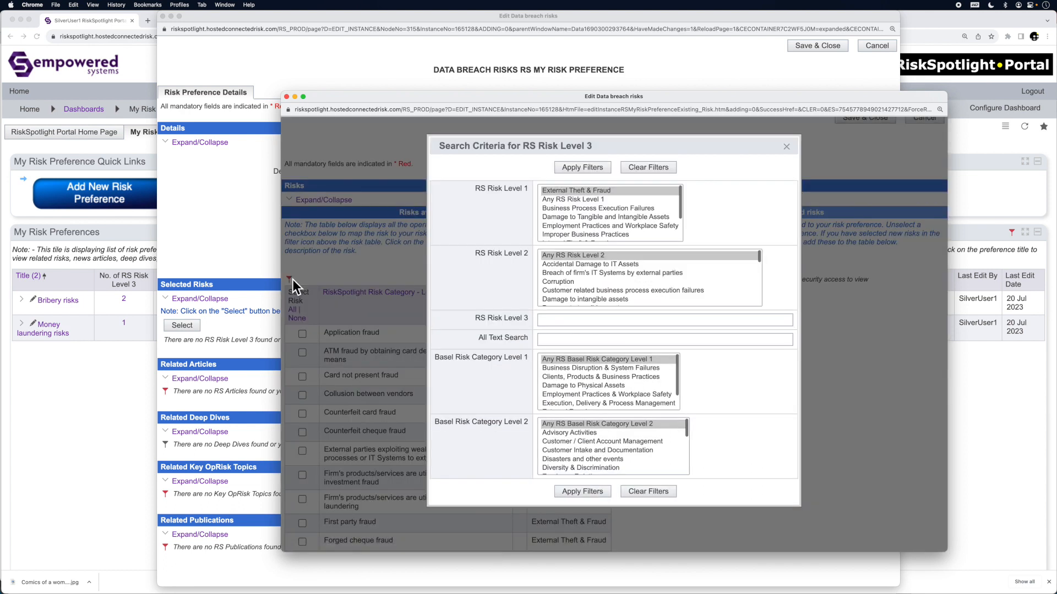
pyautogui.scroll(-2, 597, 378)
pyautogui.scroll(-2, 486, 417)
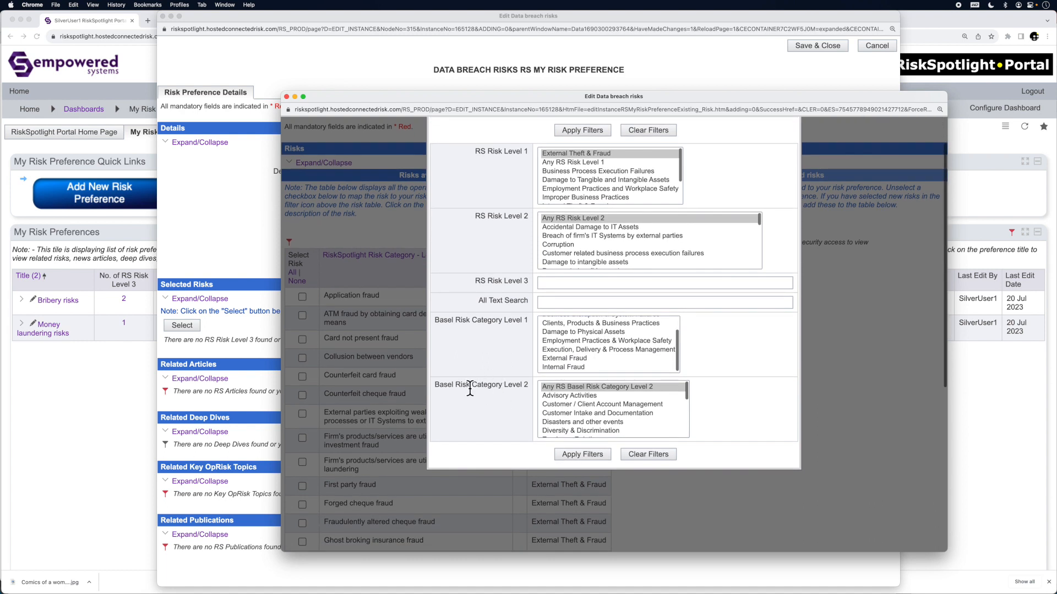
pyautogui.scroll(2, 599, 220)
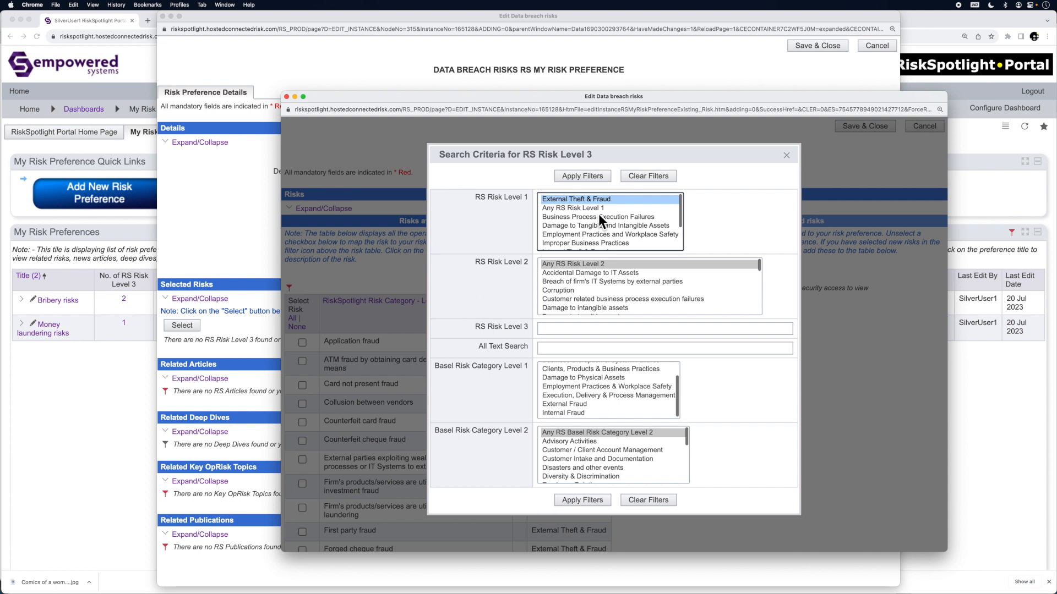
pyautogui.click(576, 209)
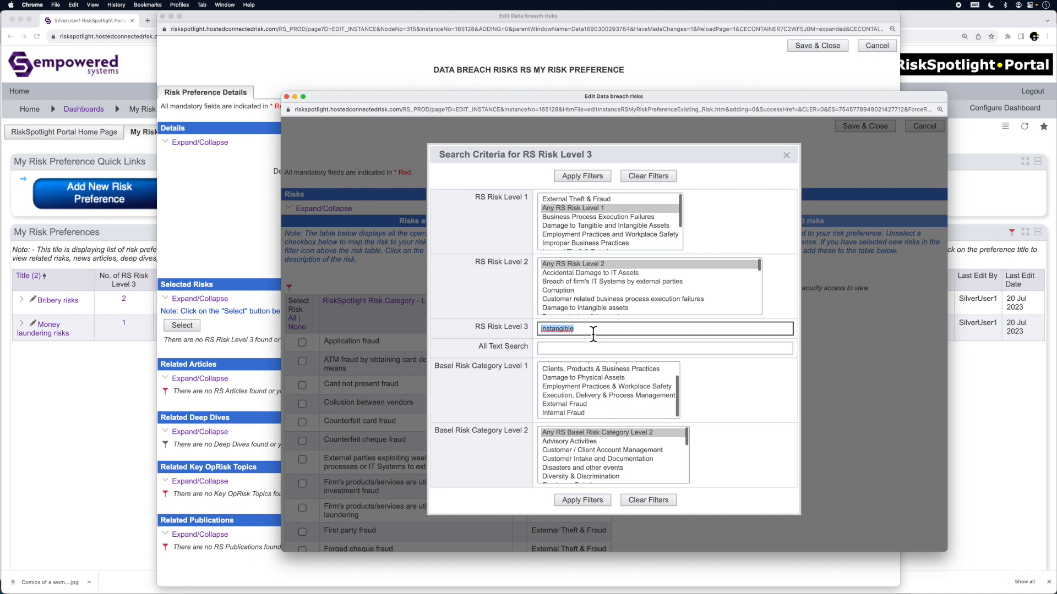
pyautogui.write('intangible asset')
pyautogui.click(605, 498)
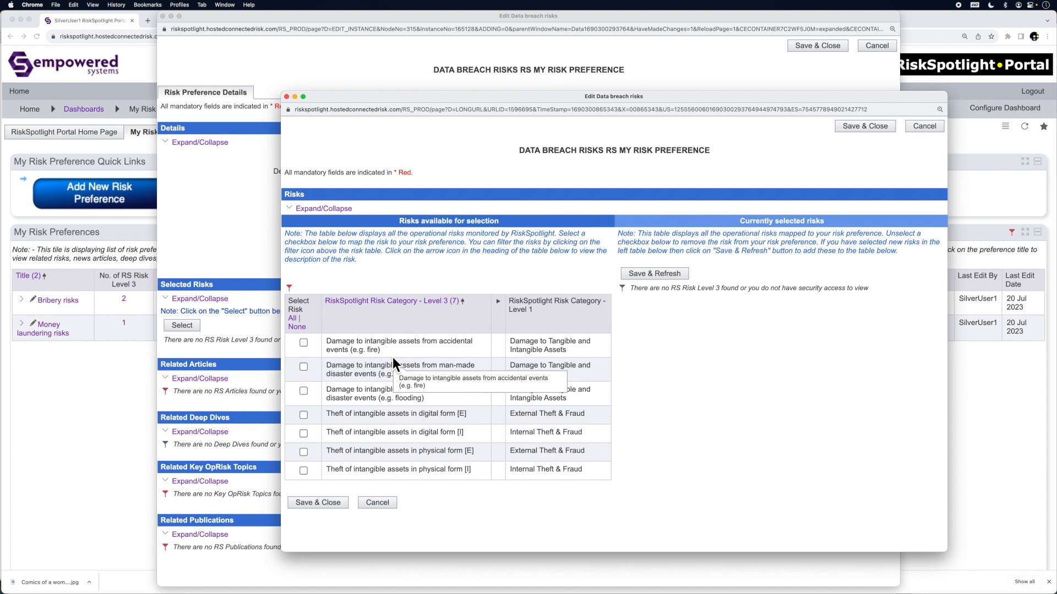
# Map the four theft of intangible assets risks, digital and physical form, [E] and [I], to the Data breach risks preference
pyautogui.click(304, 415)
pyautogui.click(304, 434)
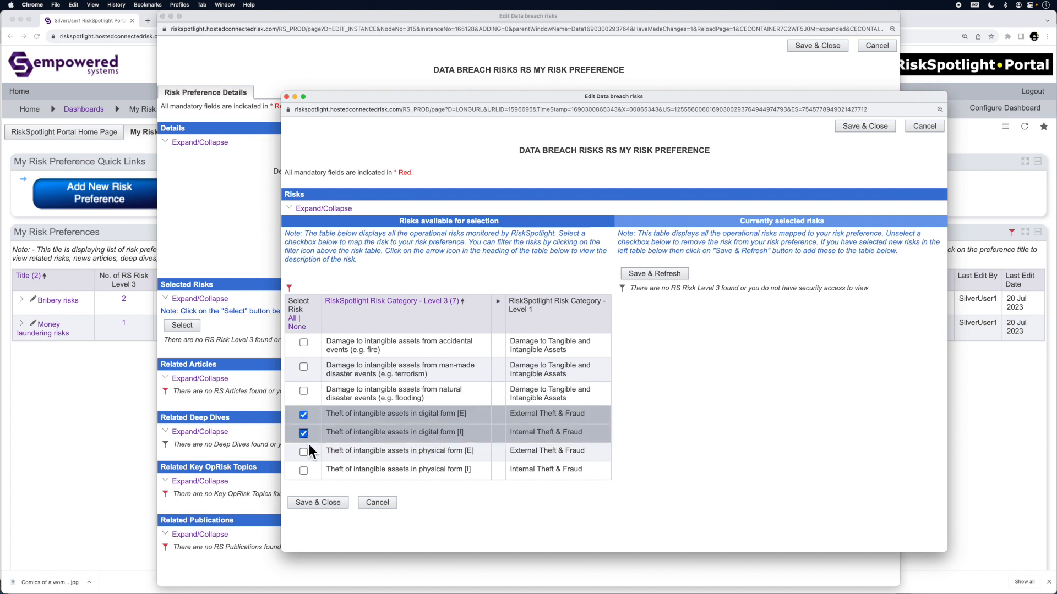
pyautogui.click(303, 451)
pyautogui.click(303, 470)
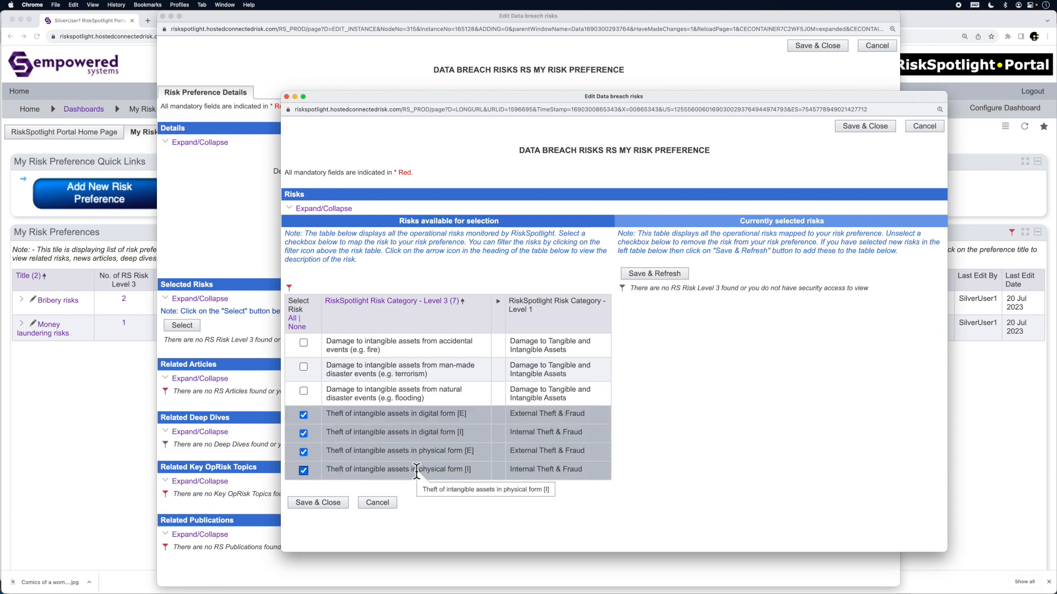
pyautogui.click(655, 275)
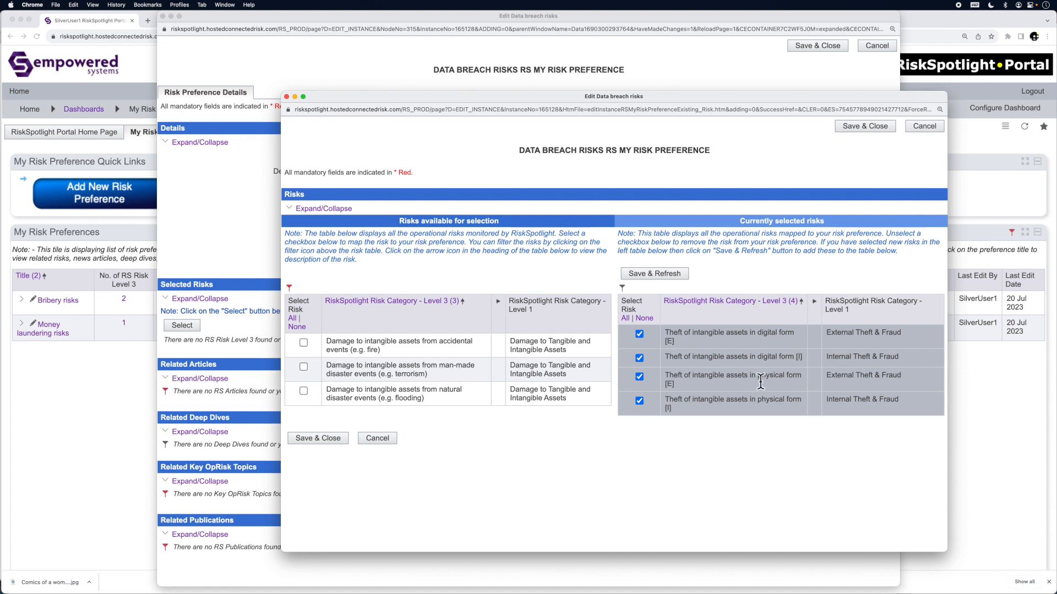
# Remove the risk Theft of intangible assets in digital form [E] from the selected risks and add it back
pyautogui.click(639, 335)
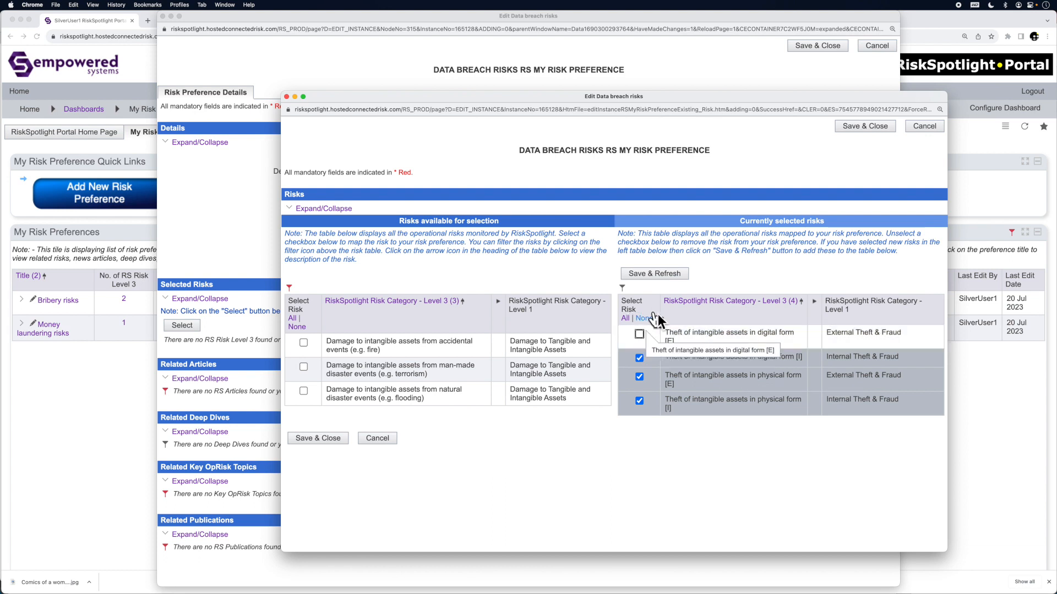
pyautogui.click(660, 279)
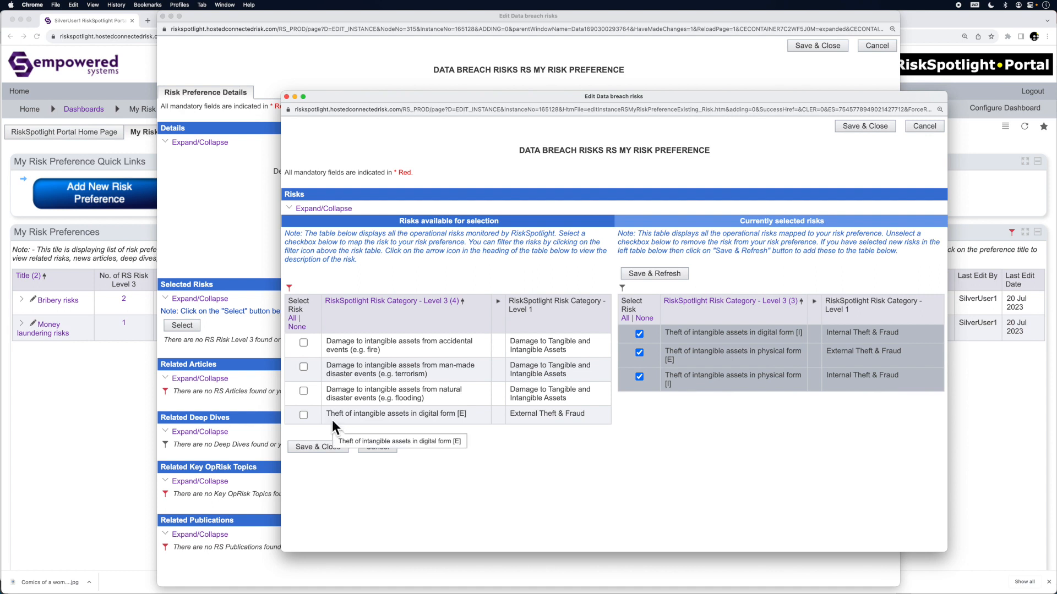
pyautogui.click(303, 416)
pyautogui.click(638, 274)
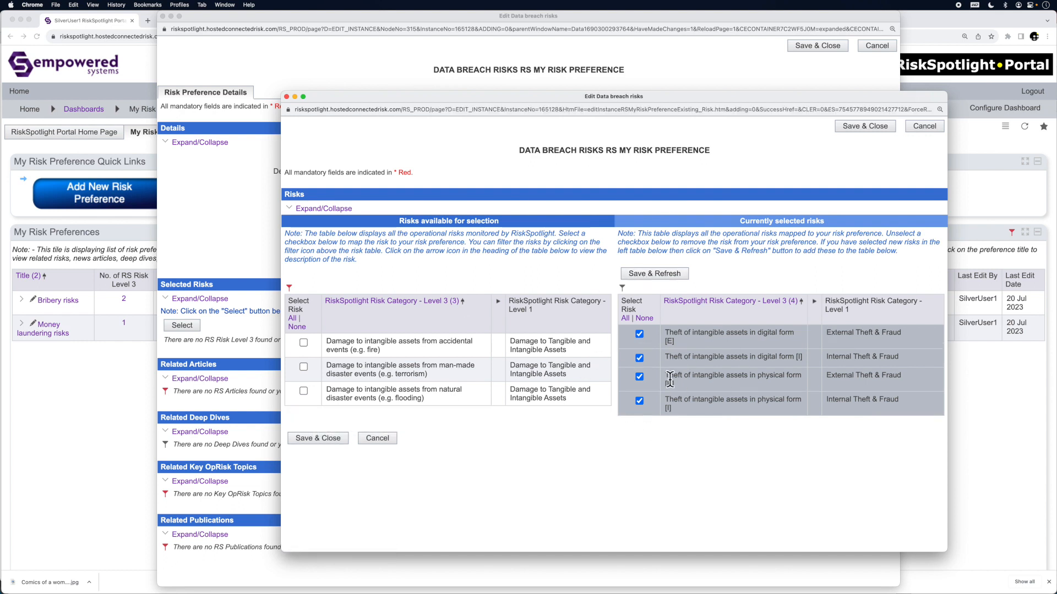
# Save the risk selection, and save and close the Data breach risks preference after looking over its related articles and publications
pyautogui.click(320, 439)
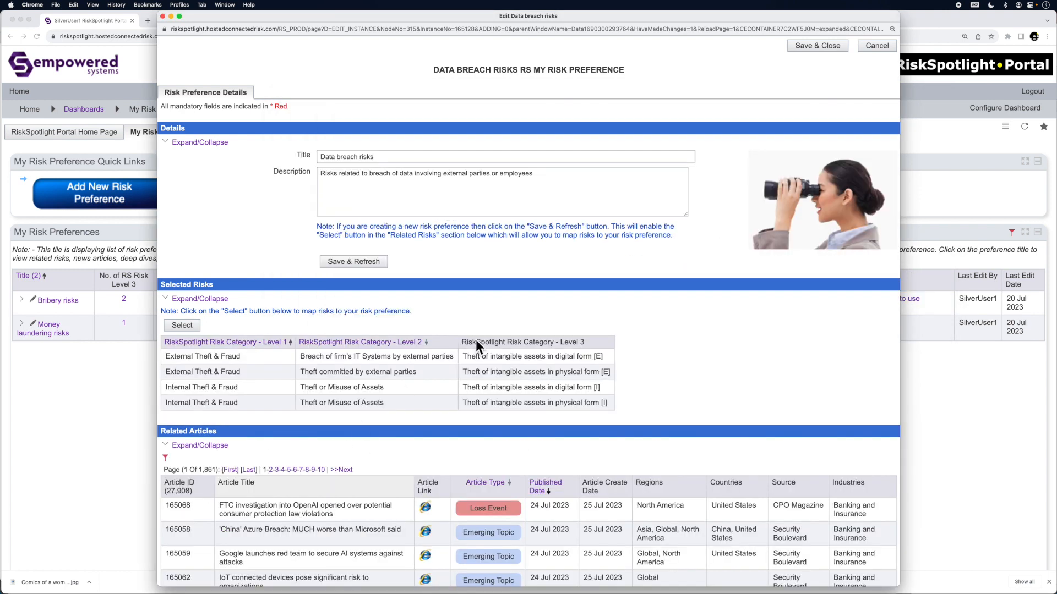
pyautogui.scroll(-3, 472, 377)
pyautogui.scroll(-3, 471, 375)
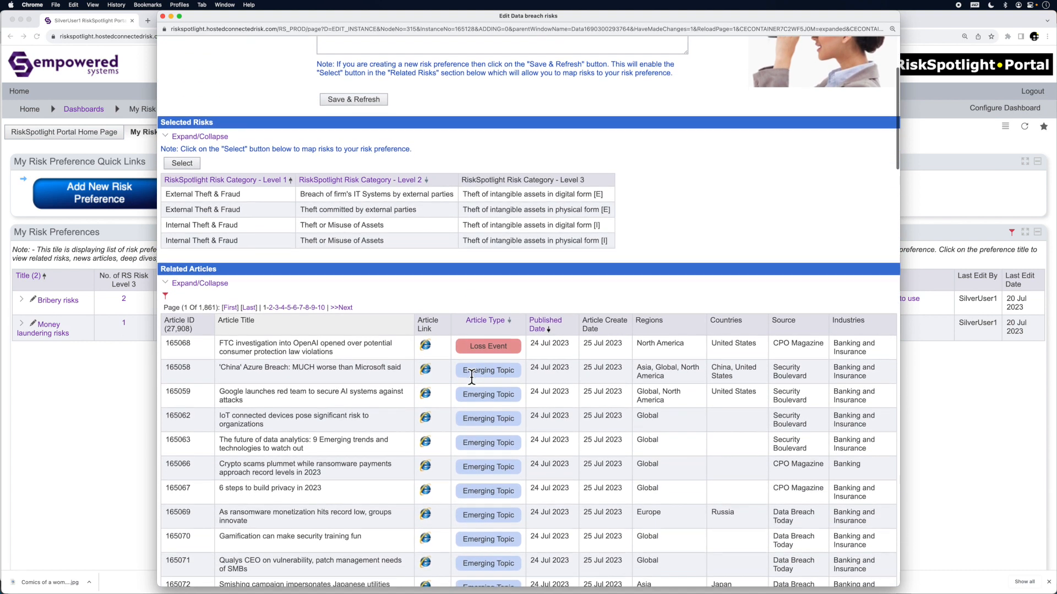
pyautogui.scroll(-1, 471, 374)
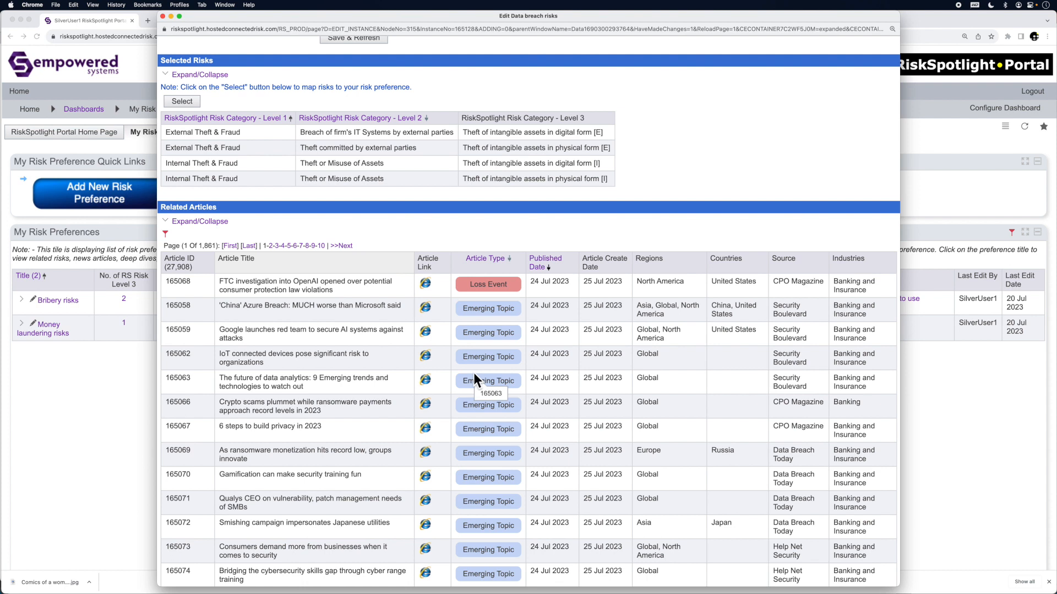
pyautogui.scroll(-20, 473, 372)
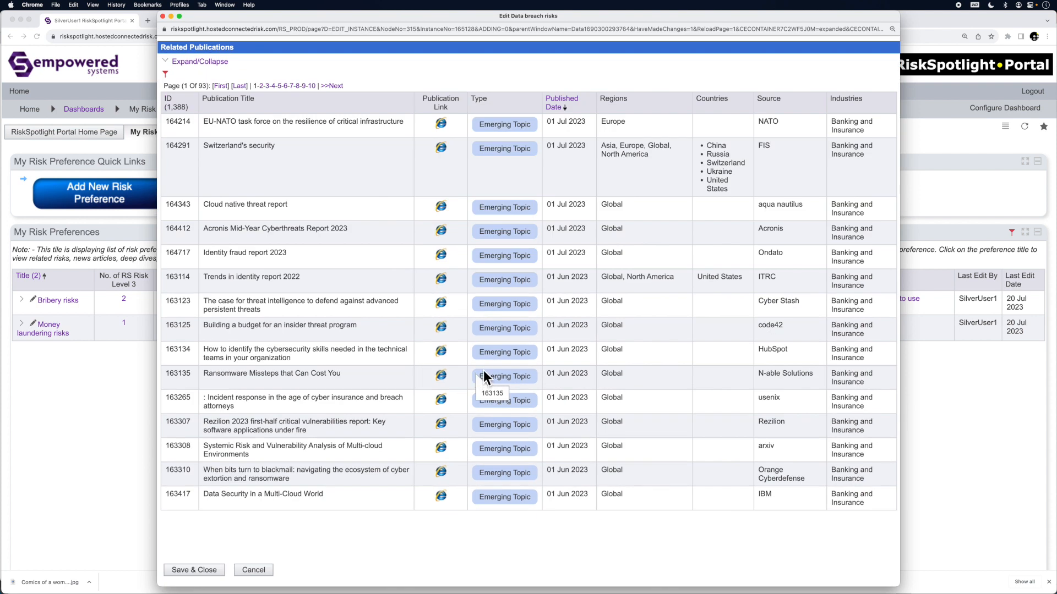
pyautogui.click(194, 571)
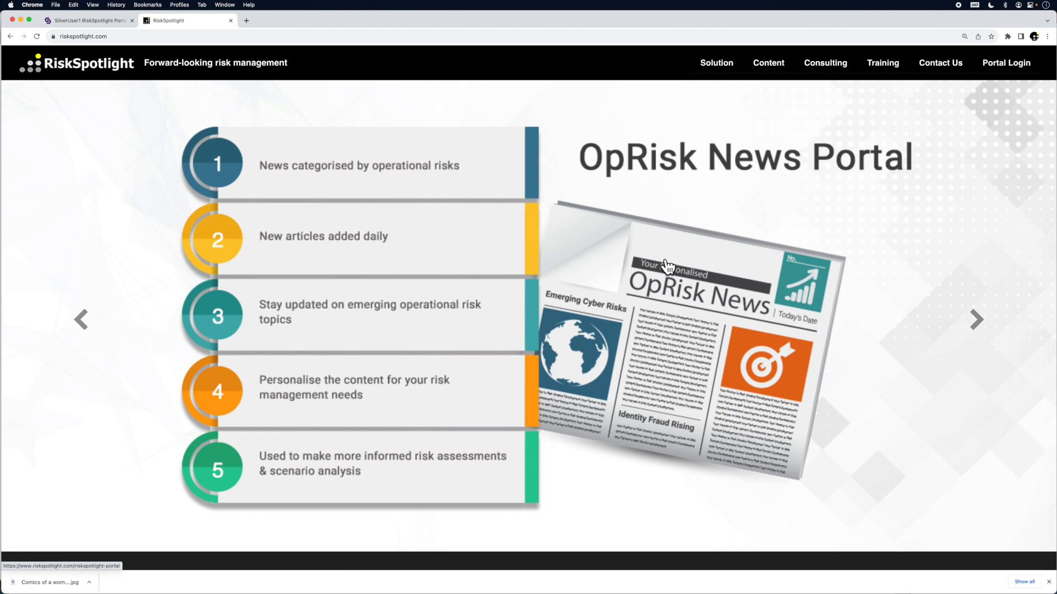
# On the RiskSpotlight website, view the free two-month trial offer and examine the features listed under the portal subscription options
pyautogui.scroll(-3, 666, 267)
pyautogui.scroll(-3, 668, 266)
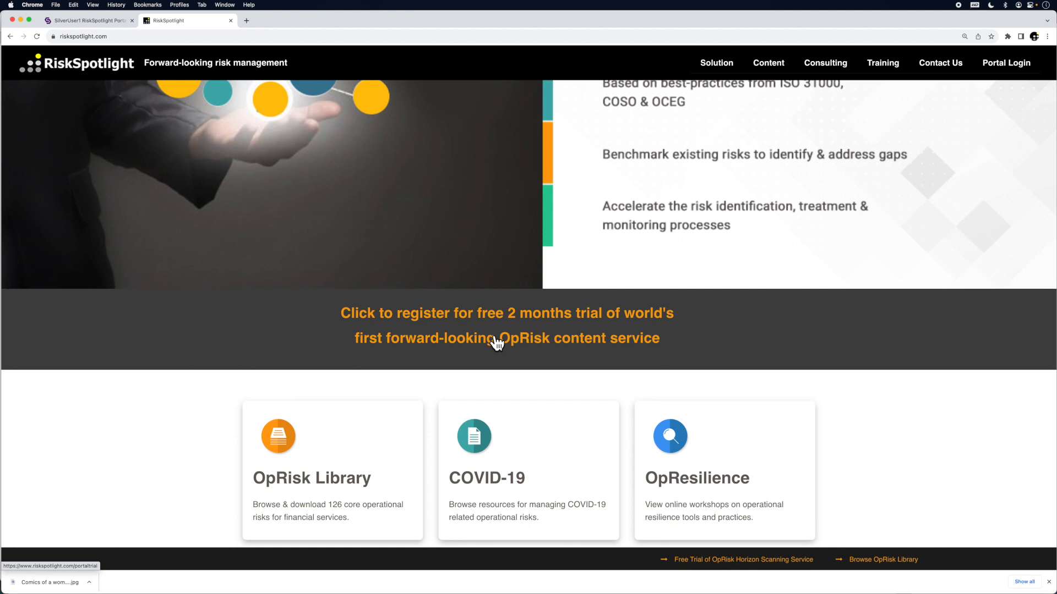
pyautogui.click(497, 342)
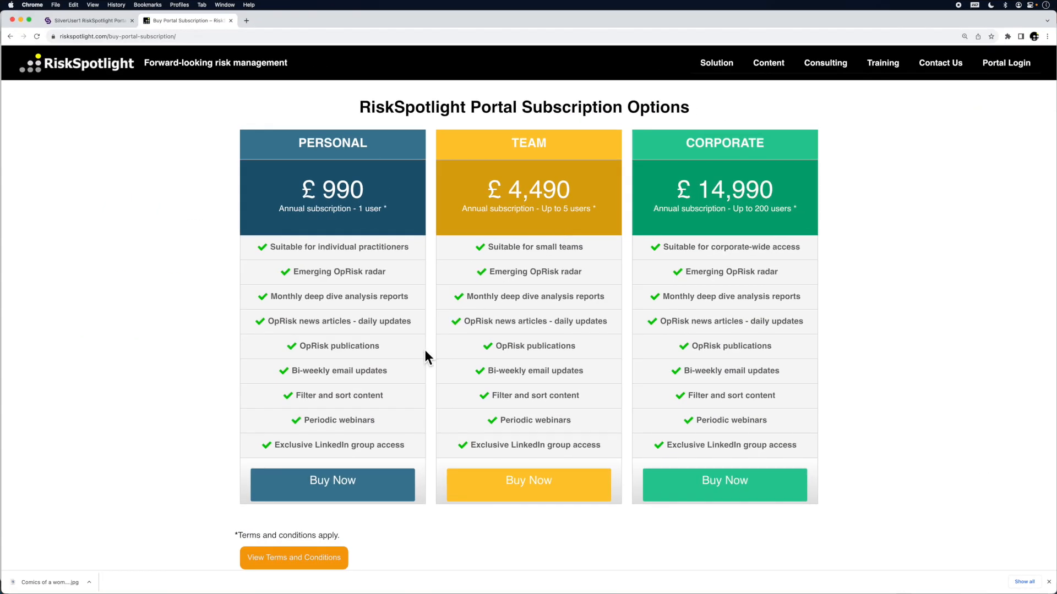
pyautogui.moveTo(425, 352)
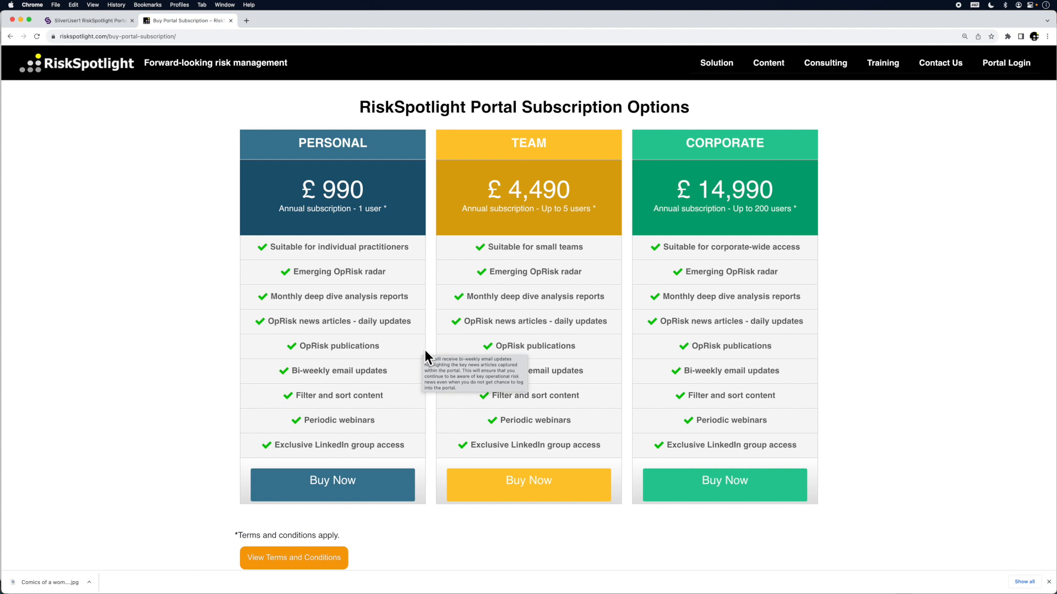
pyautogui.moveTo(367, 276)
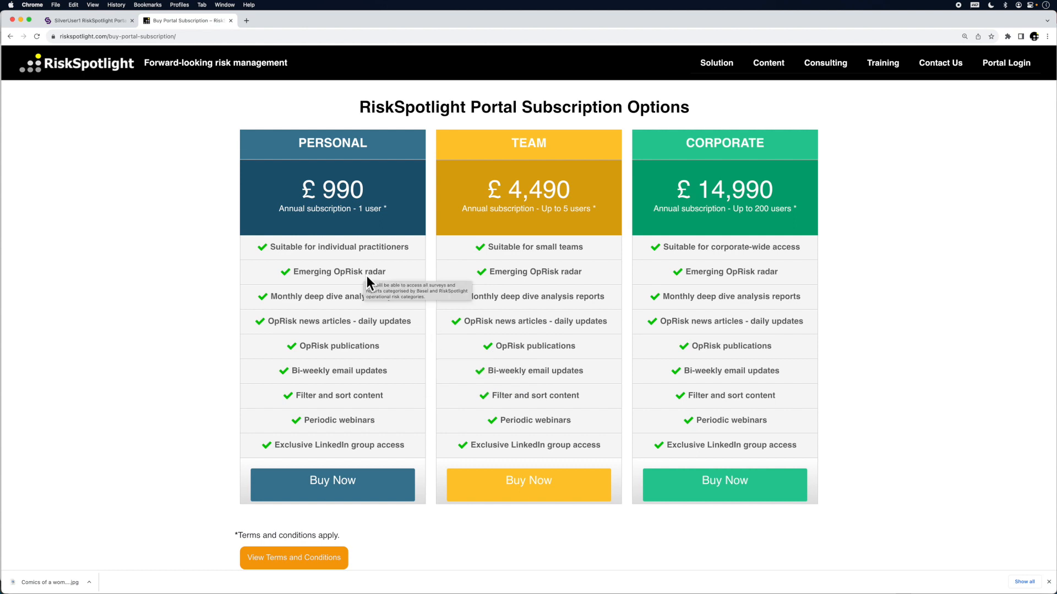